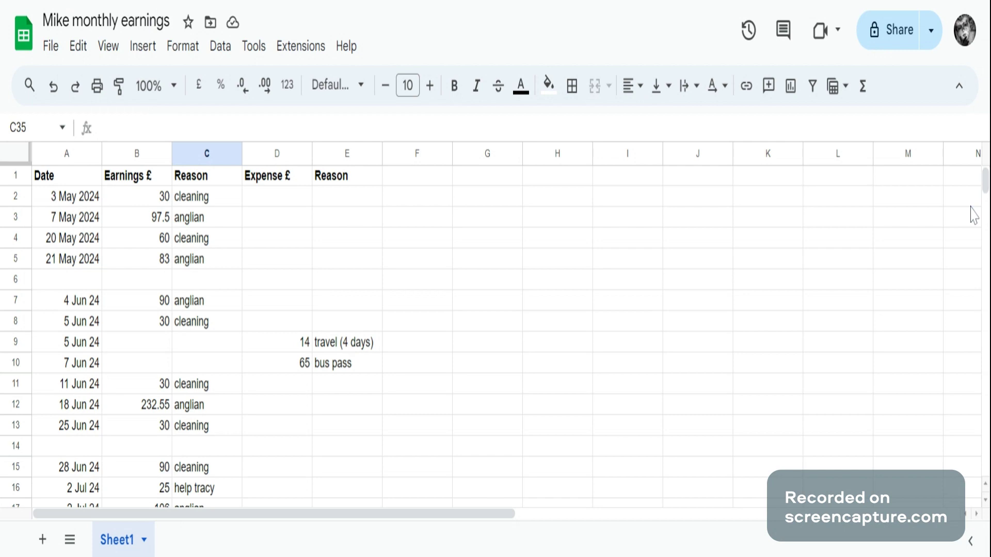
Step: Scroll through the earnings log to review the late-June and July entries
drag(985, 190, 985, 196)
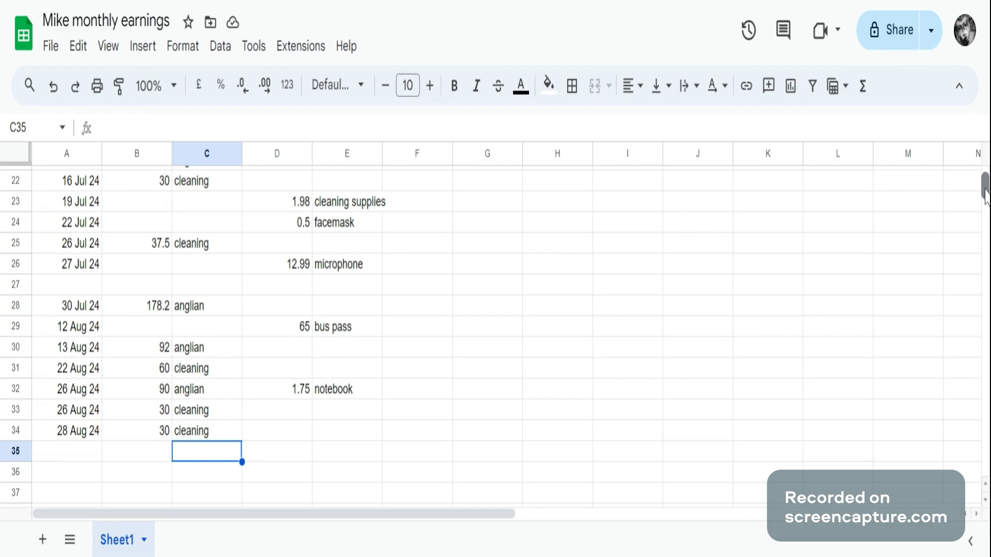
drag(984, 196, 984, 189)
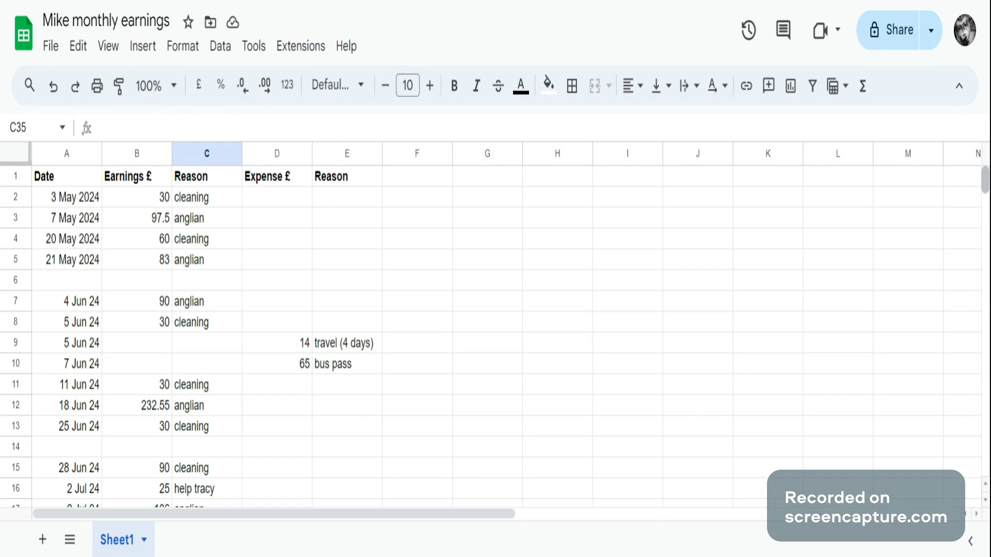
scroll(987, 196, down, 3)
scroll(986, 194, up, 3)
scroll(986, 195, down, 2)
scroll(986, 195, up, 2)
scroll(986, 196, down, 3)
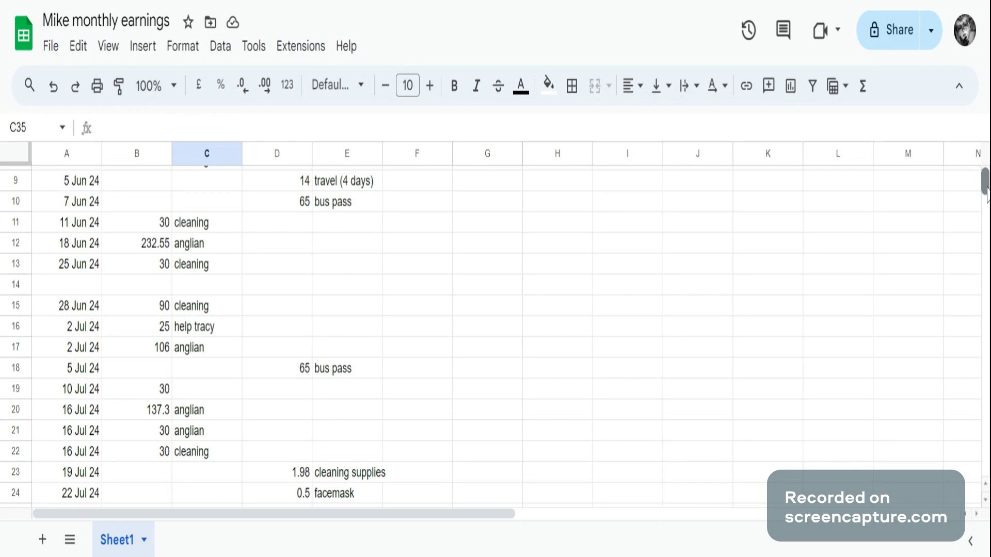
scroll(986, 195, up, 3)
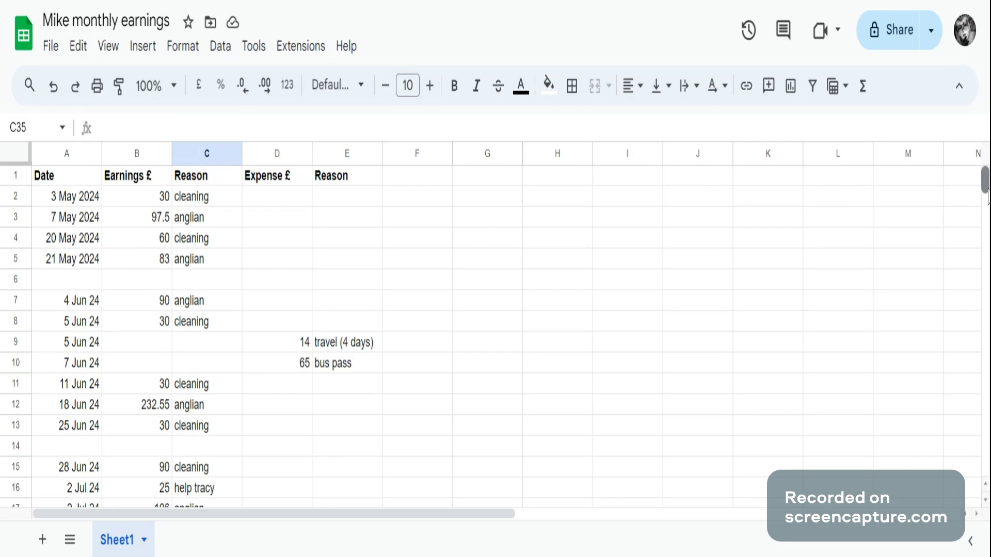
scroll(986, 195, down, 1)
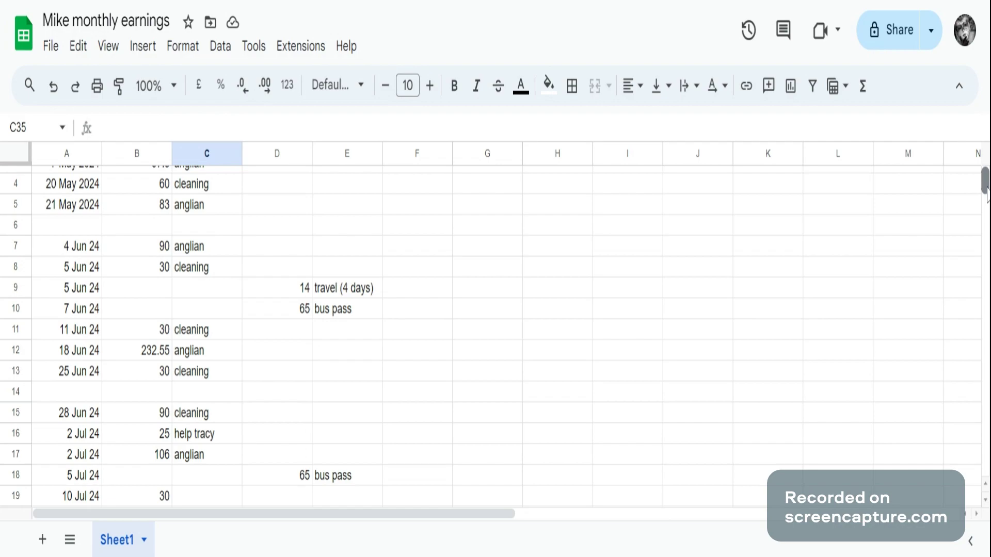
scroll(986, 195, up, 1)
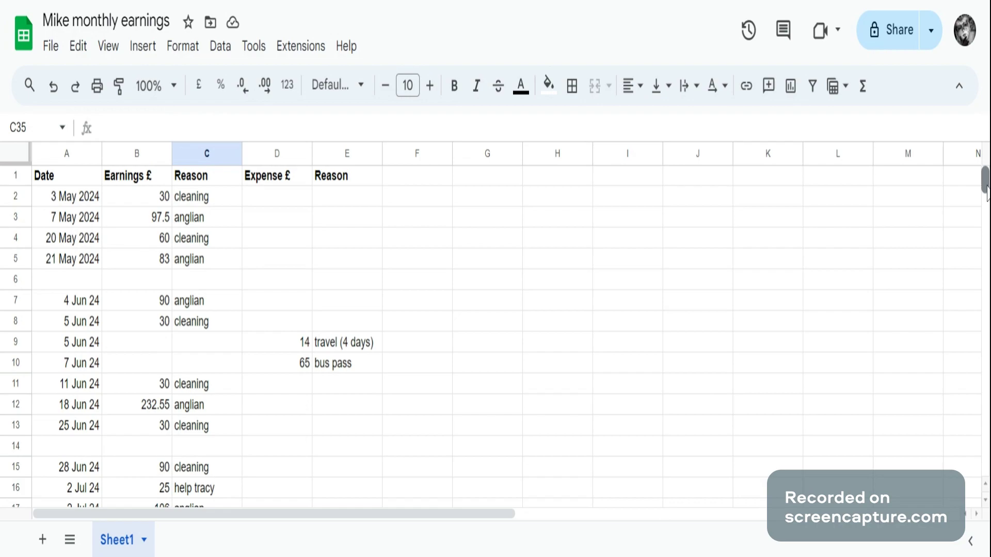
scroll(986, 193, down, 2)
scroll(986, 195, down, 1)
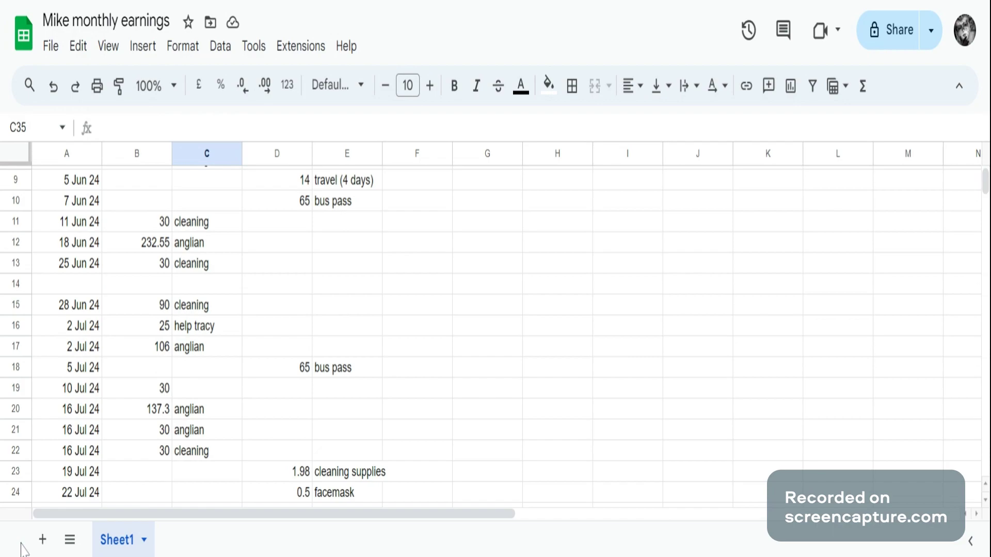
Step: Enter 'cleaning' in C19 as the reason for the 10 Jul 24 earning of 30
click(220, 390)
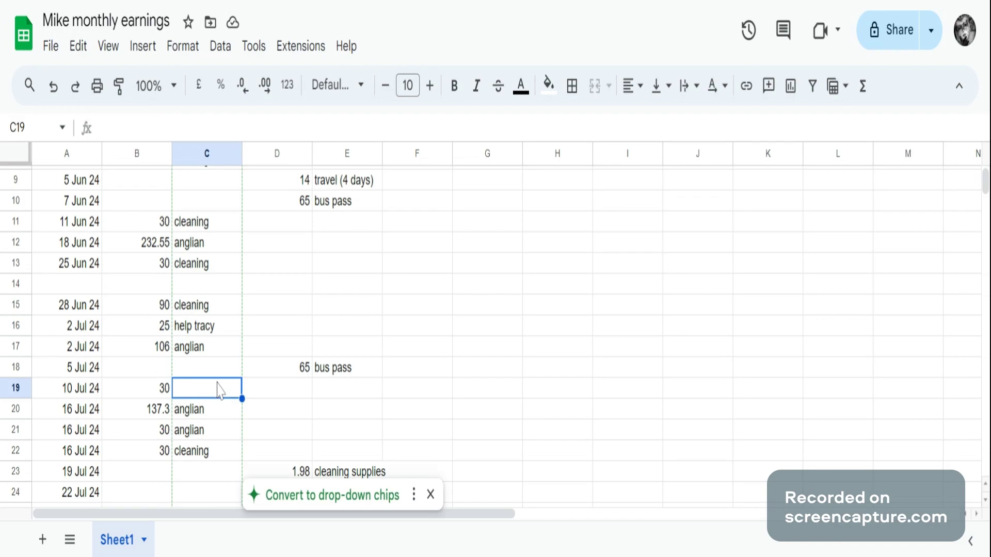
text(clea)
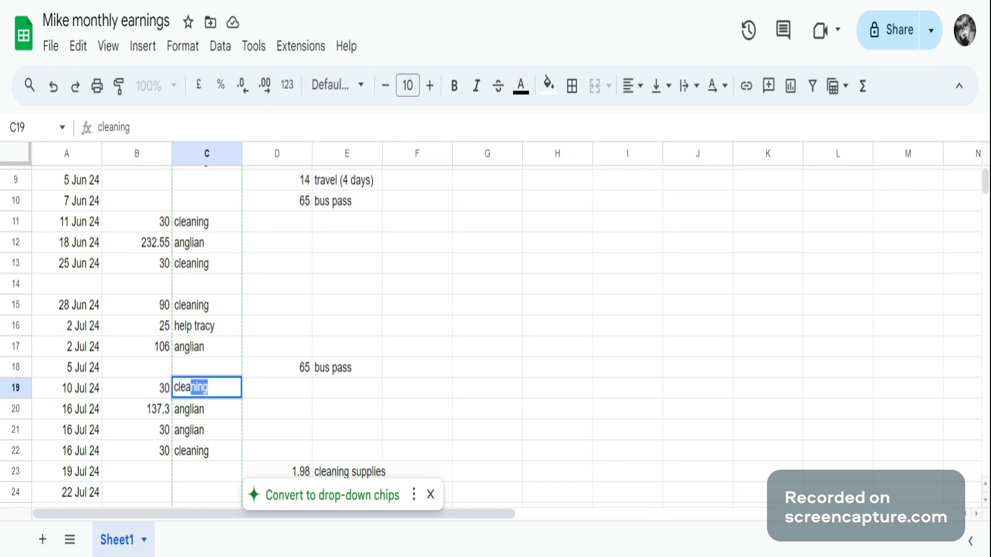
text(ning)
click(421, 415)
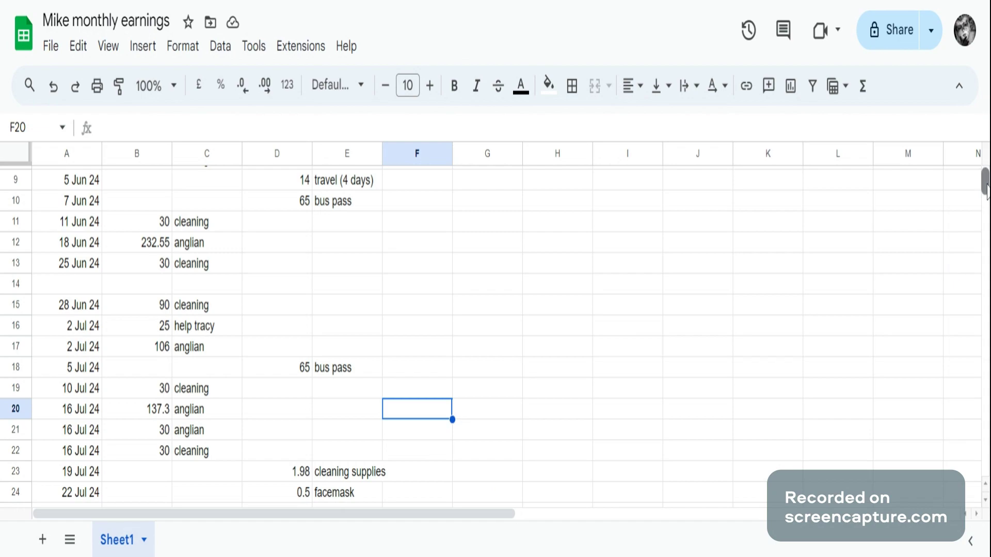
Step: Select earnings B15:B22 (28 Jun to 16 Jul) so the Sum shows 448.3
drag(986, 191, 985, 190)
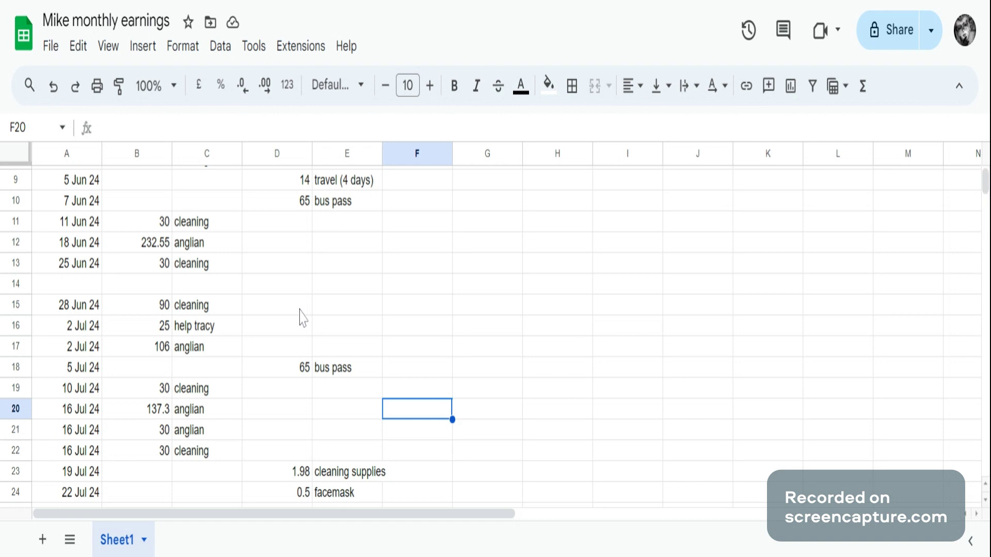
click(163, 304)
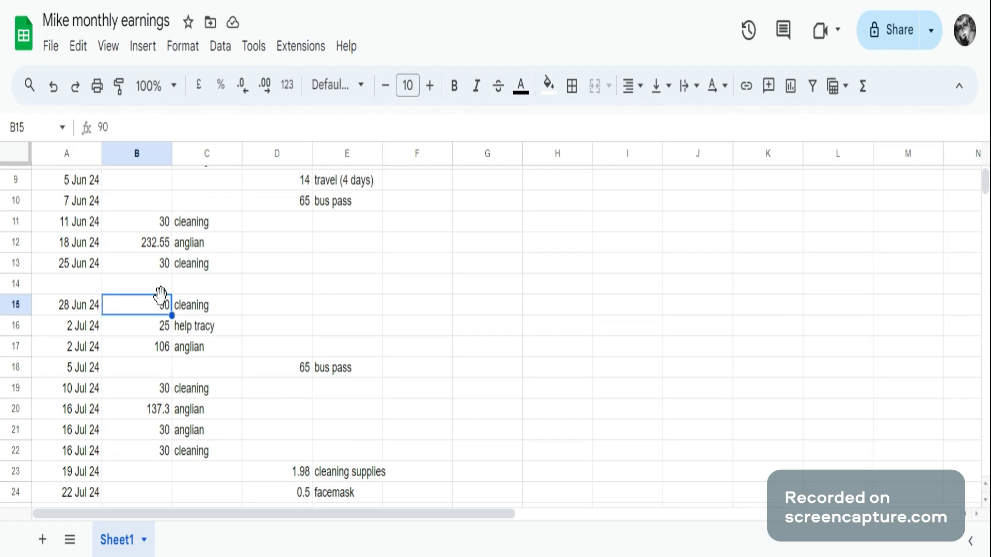
key(shift+Down)
key(shift+Down)
key(shift+Down)
key(shift+Down)
key(shift+Down)
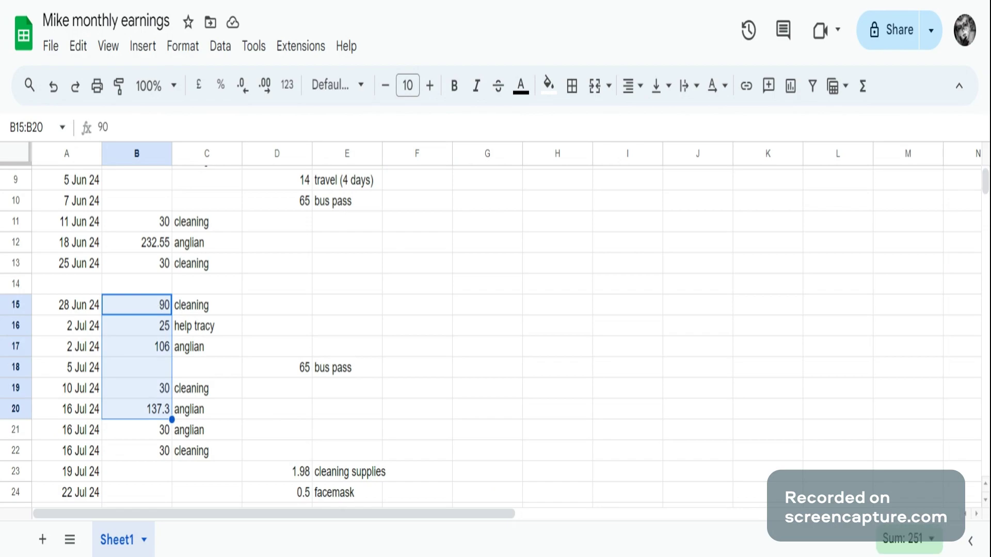
key(shift+Down)
key(shift+Down)
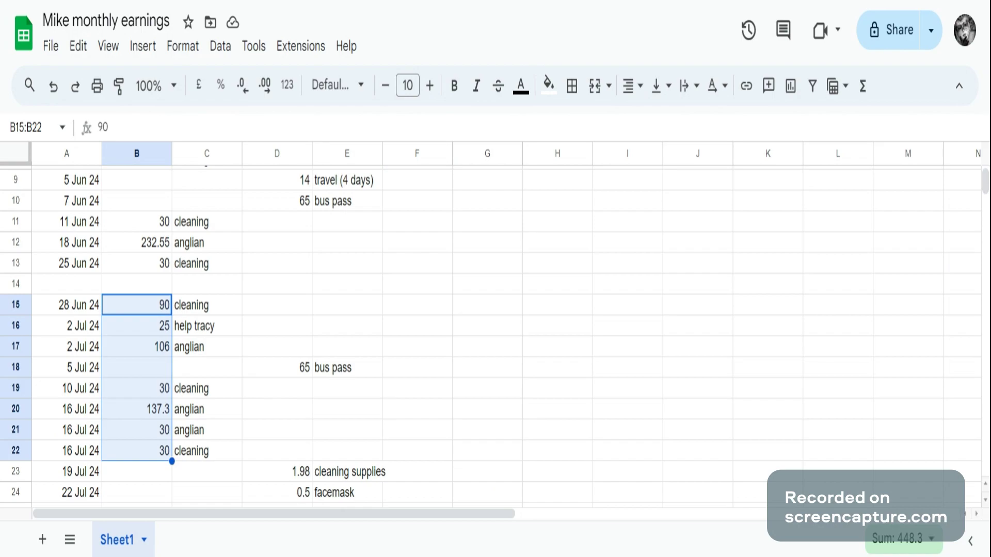
Step: Select expenses D18:D24 (5 to 22 Jul) so the Sum shows 67.48
click(304, 370)
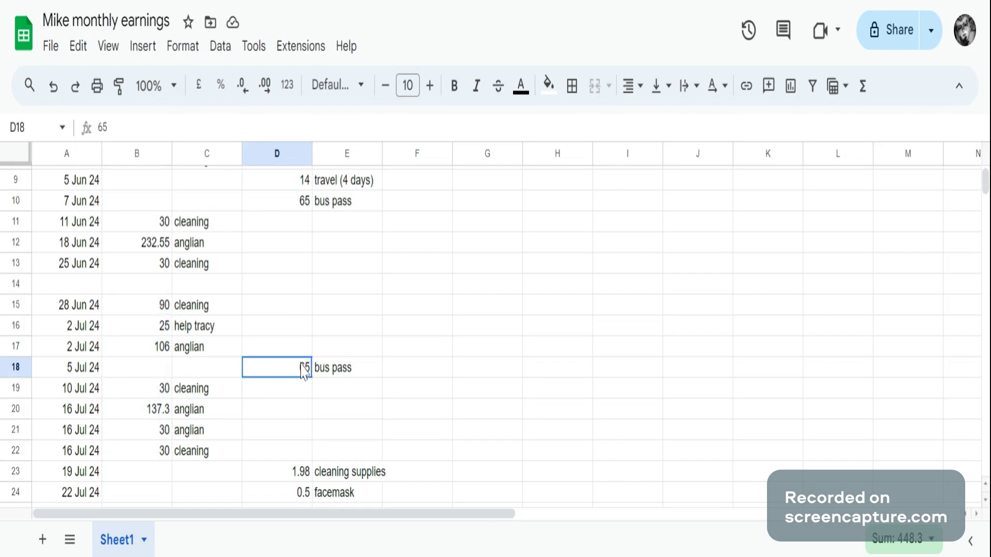
key(shift+Down)
key(shift+Down)
key(shift+Down)
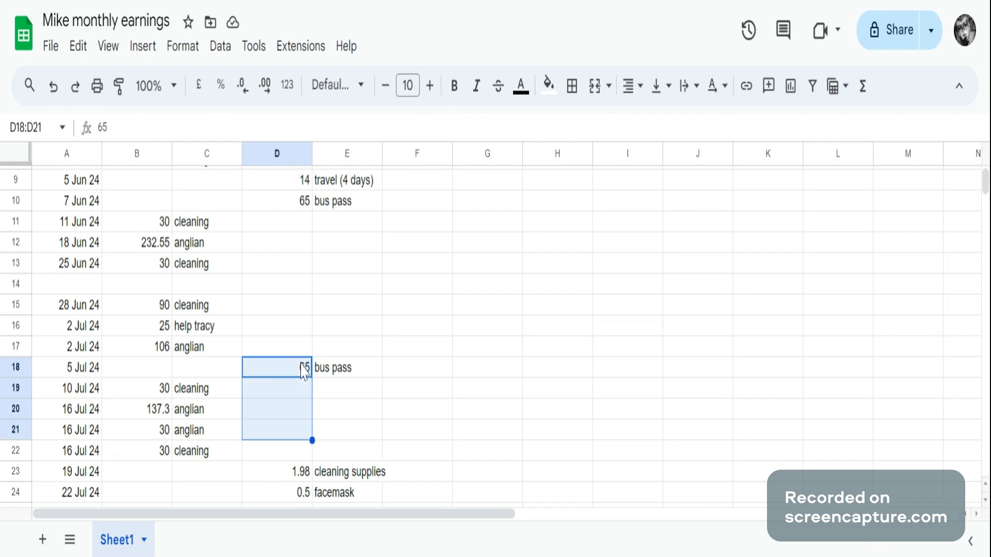
key(shift+Down)
key(shift+Down)
key(shift+Down)
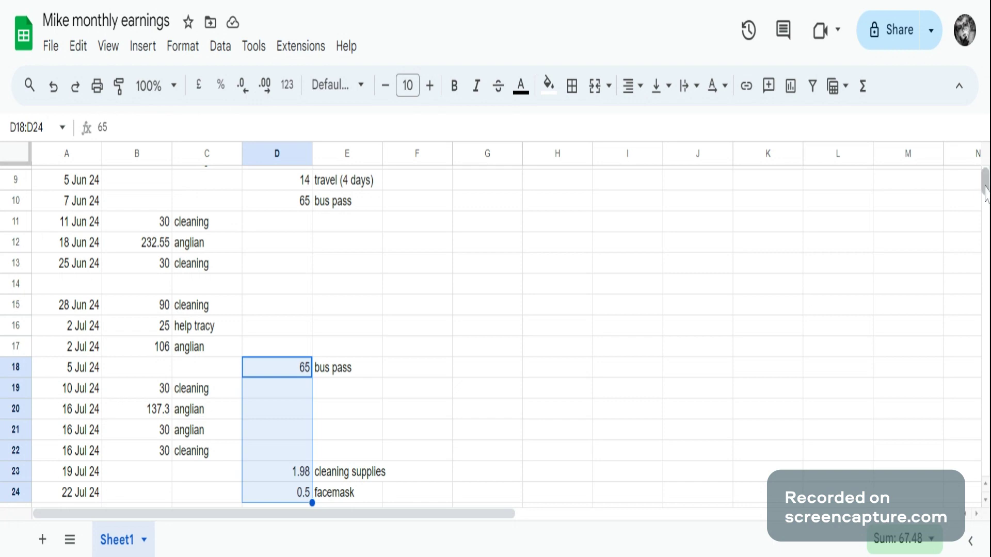
Step: Select earnings B28:B34 (30 Jul to 28 Aug) so the Sum shows 480.2
drag(985, 189, 986, 198)
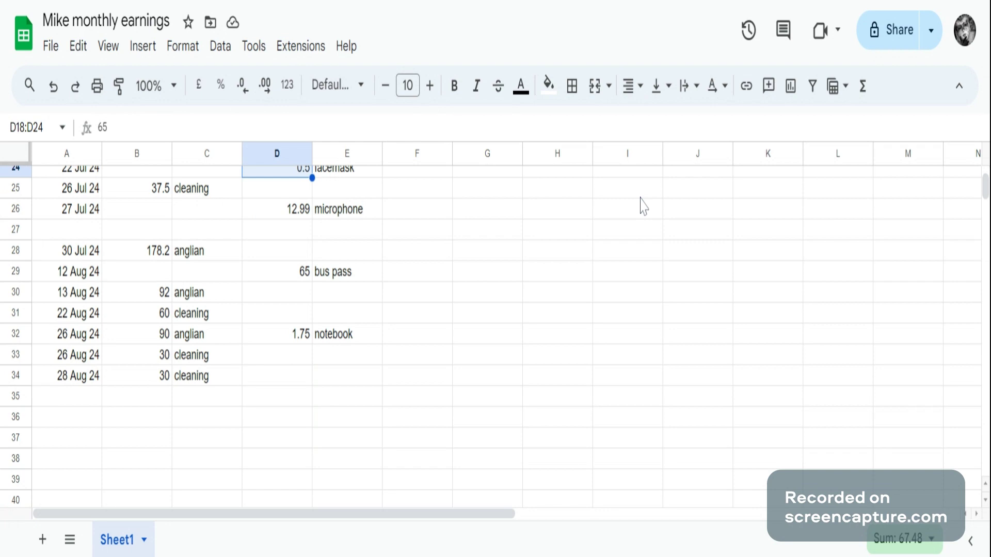
click(141, 253)
key(shift+Down)
key(shift+Down)
key(shift+Down)
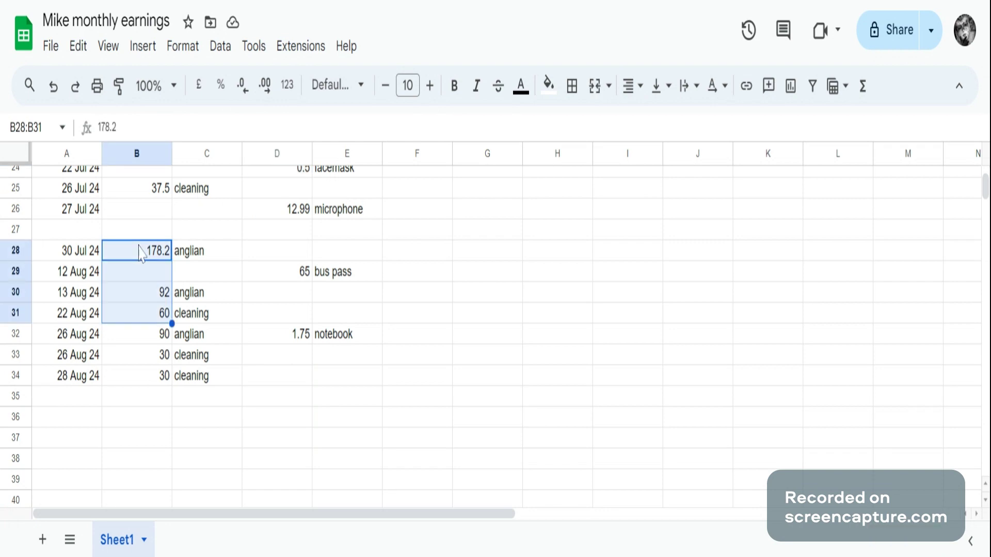
key(shift+Down)
key(shift+Down)
key(shift+Down)
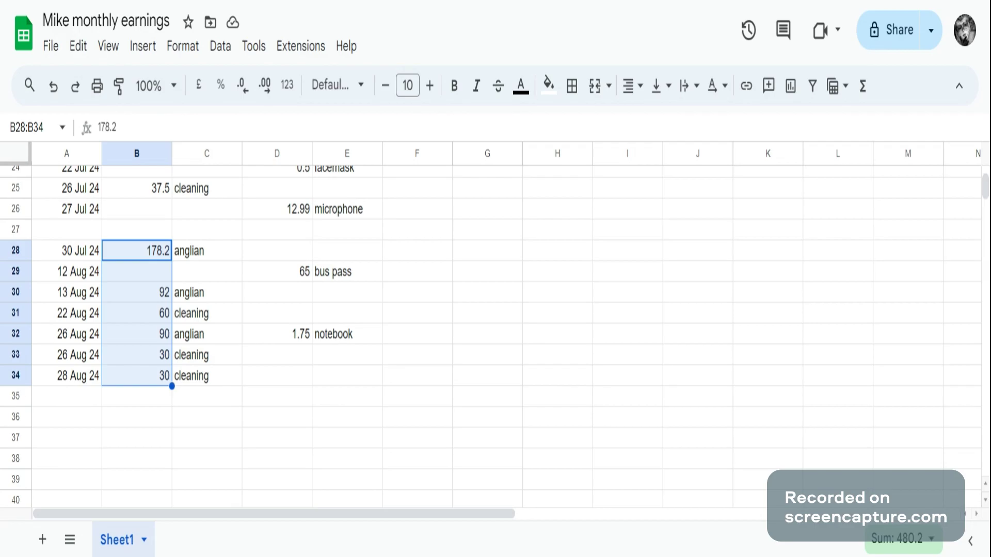
Step: Select August expenses D29:D32, bus pass and notebook, so the Sum shows 66.75
click(302, 279)
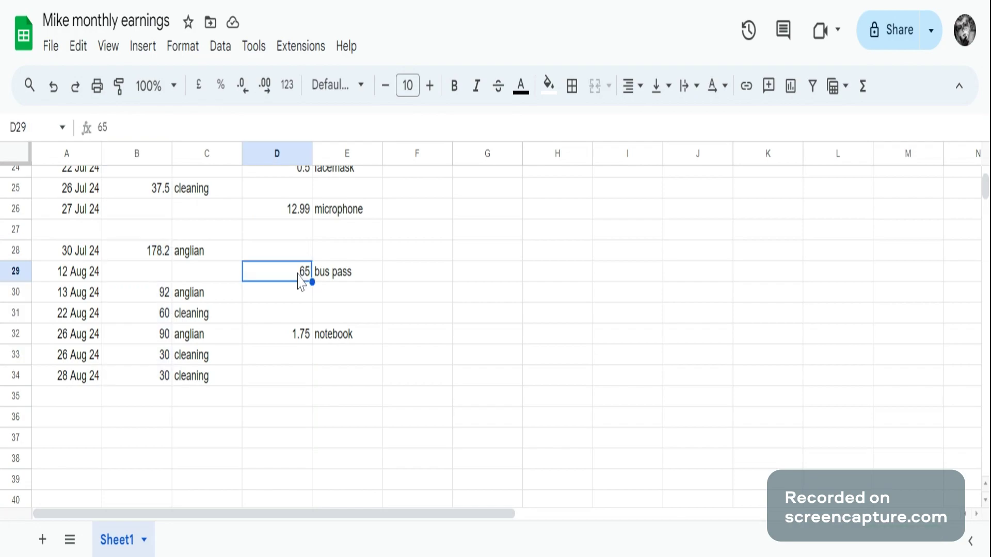
key(shift+Down)
key(shift+Down)
key(shift+Down)
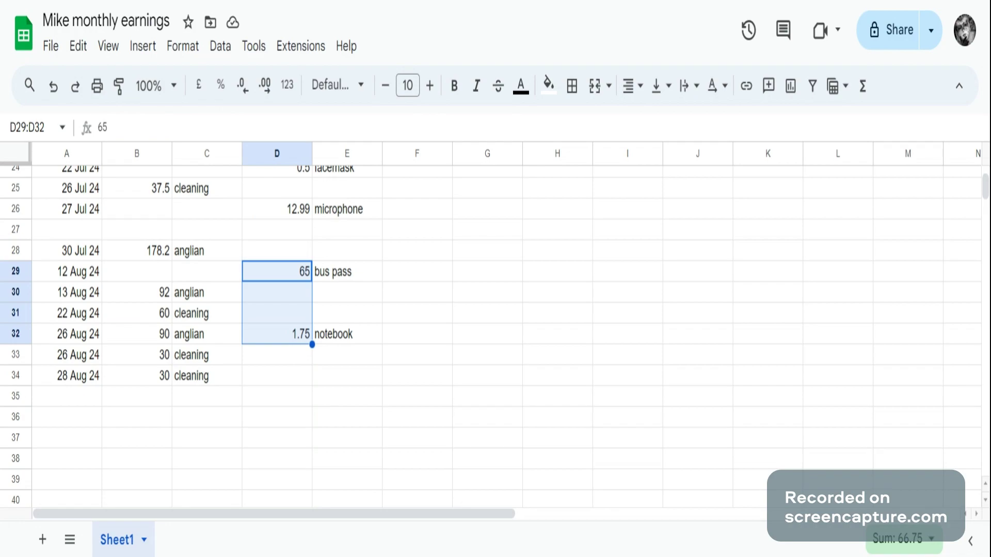
click(298, 361)
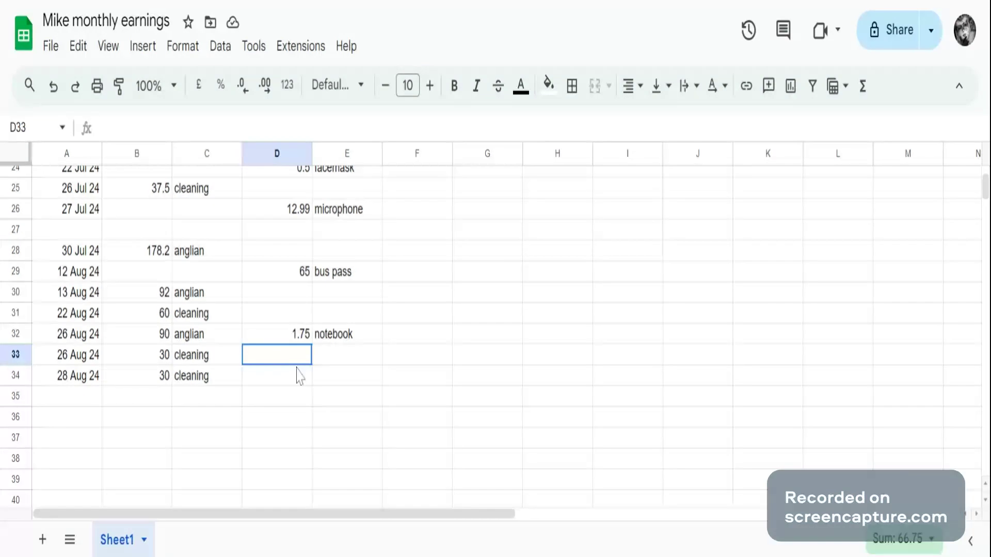